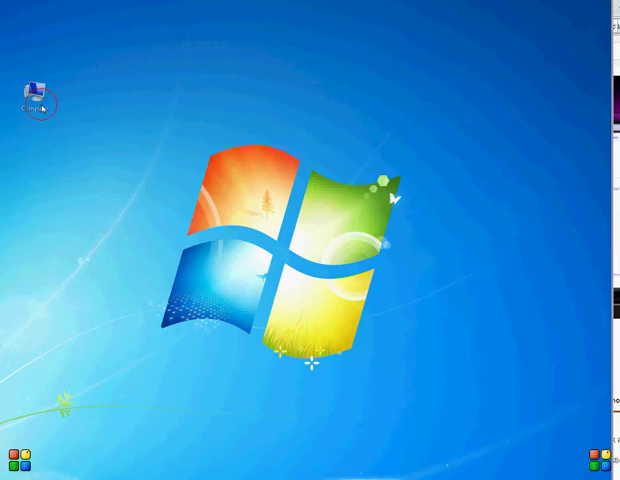
Open Computer, view Removable Disk (G:)'s 15 JPEG images, and return to the drive list
double_click(42, 72)
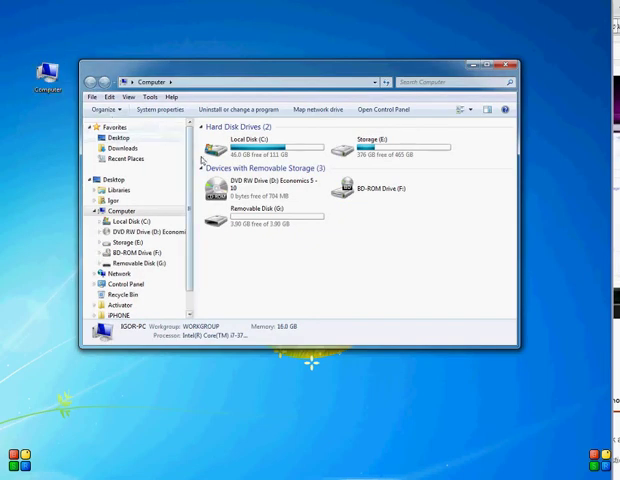
mouse_move(255, 216)
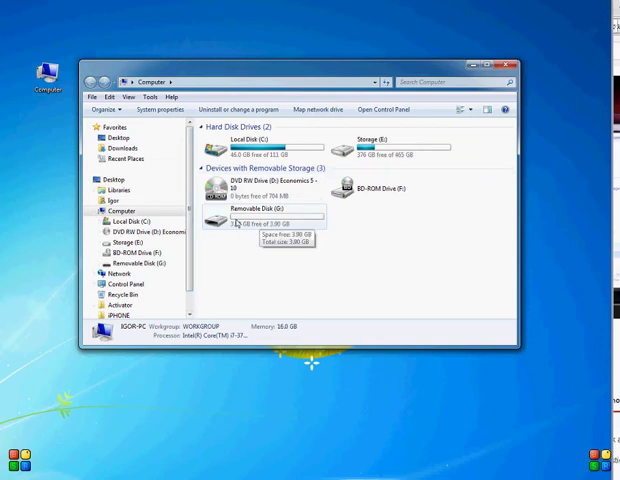
left_click(243, 224)
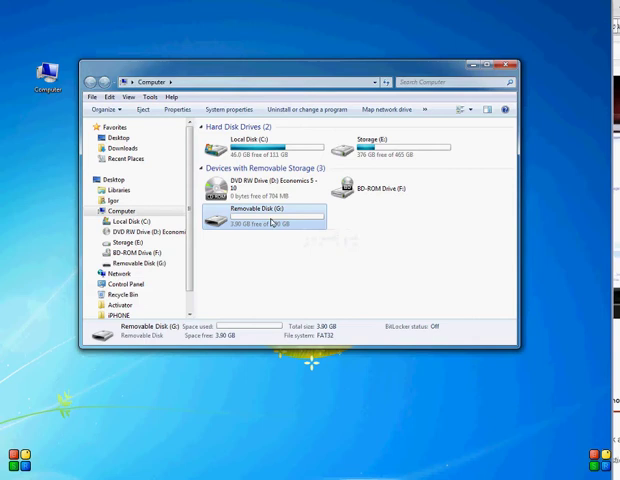
double_click(221, 222)
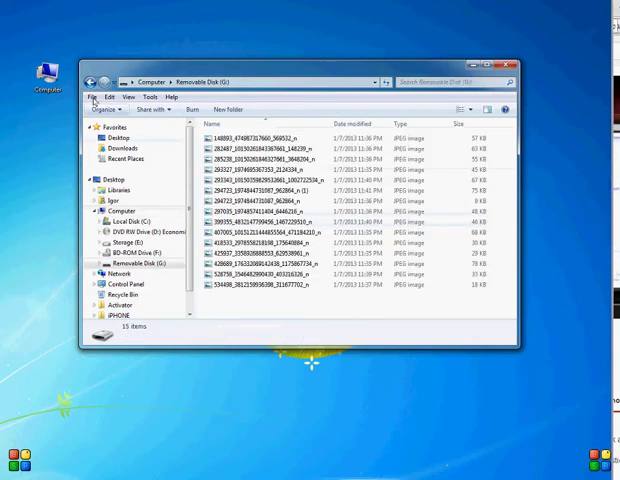
left_click(89, 82)
Open Format for Removable Disk (G:), keeping FAT32 file system and Quick Format
right_click(255, 212)
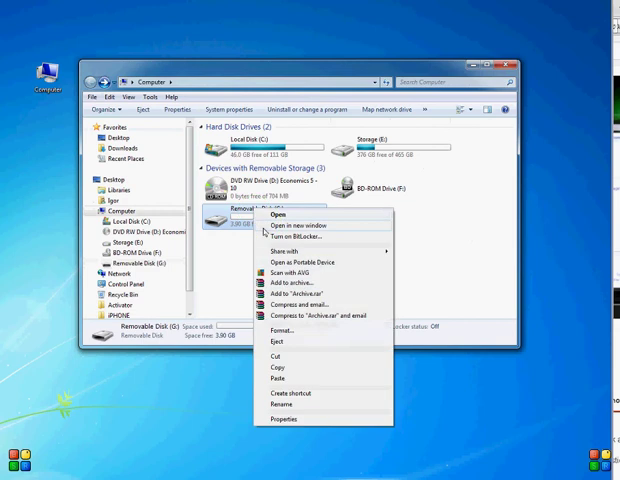
left_click(292, 331)
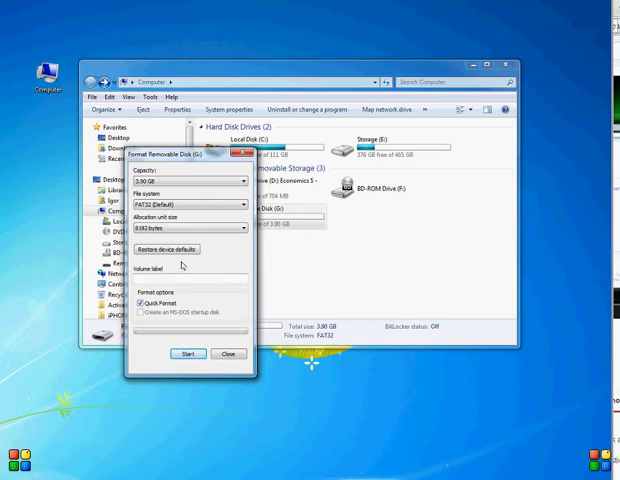
left_click(243, 206)
left_click(243, 206)
Quick-format G: as FAT32, accept the erase warning, and confirm the drive is empty
left_click(188, 354)
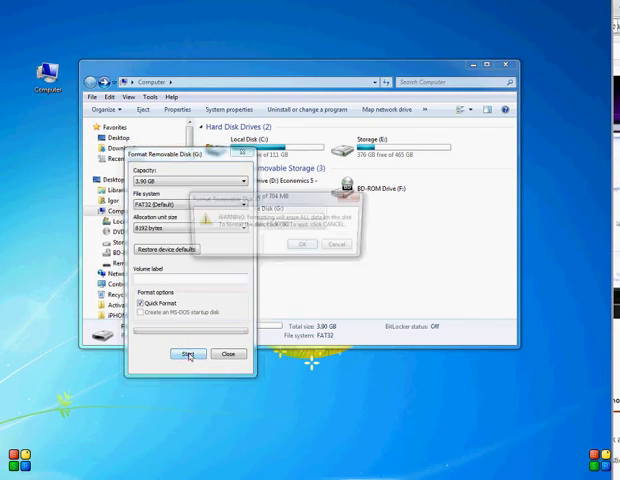
left_click(303, 248)
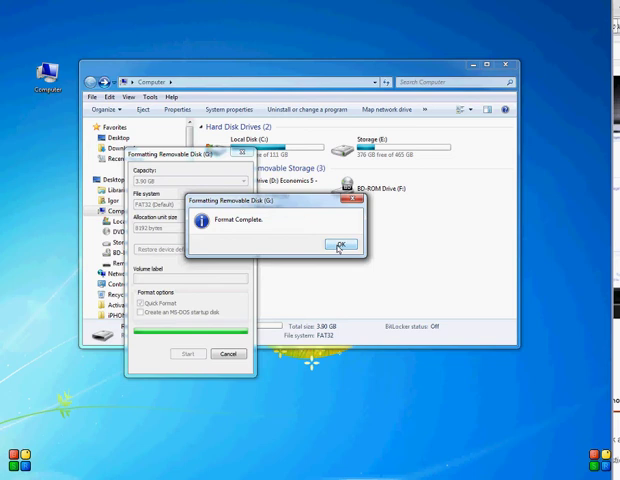
left_click(340, 246)
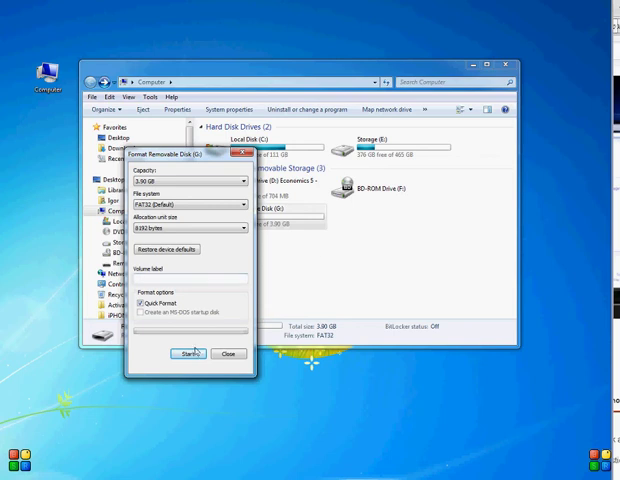
left_click(228, 355)
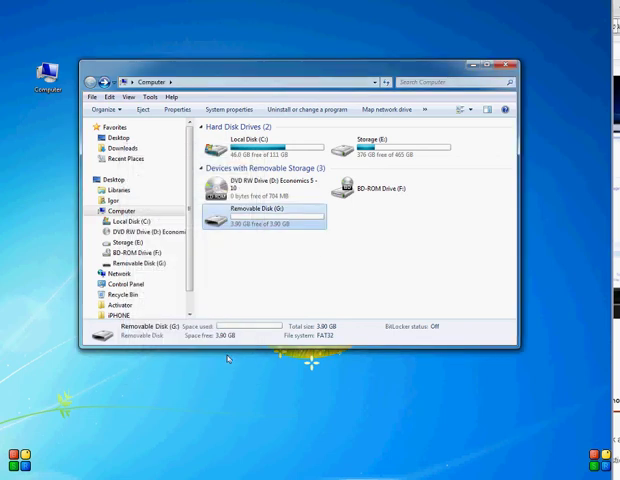
double_click(248, 221)
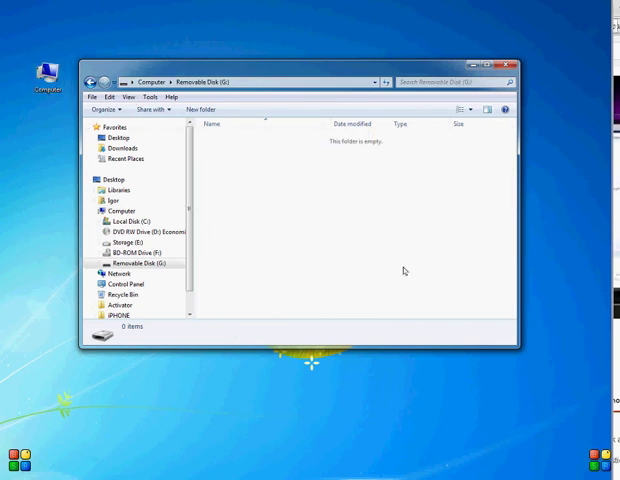
left_click(90, 84)
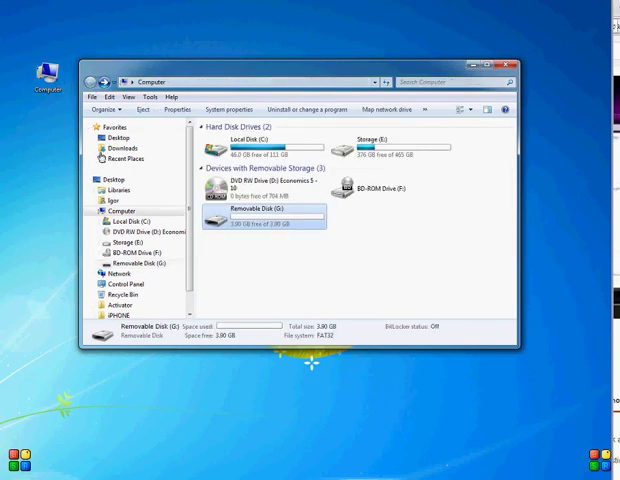
right_click(222, 221)
left_click(262, 431)
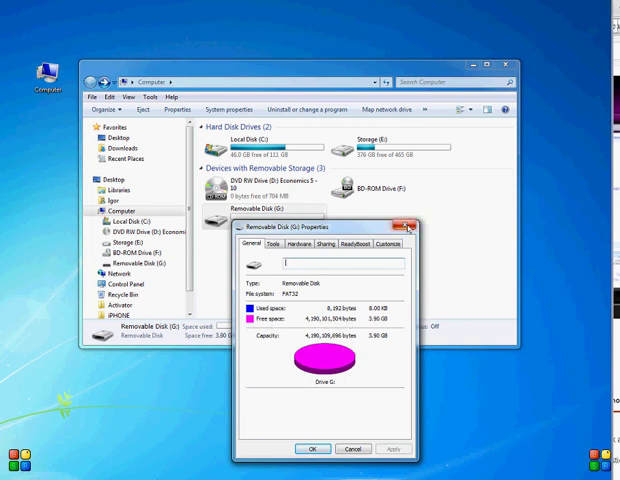
left_click(409, 228)
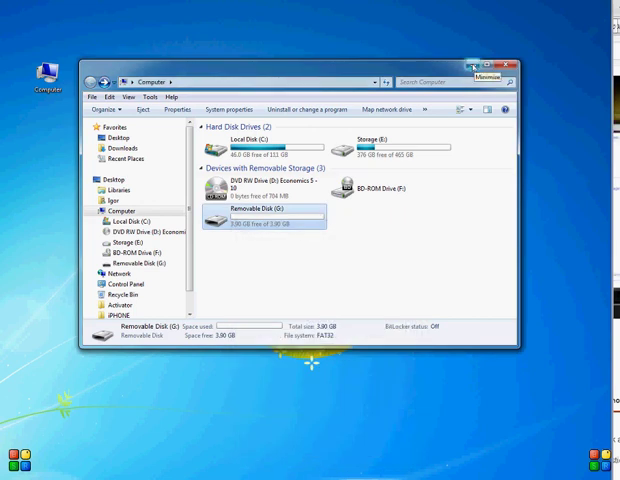
Minimize the Computer window to the taskbar so only the desktop shows
left_click(474, 68)
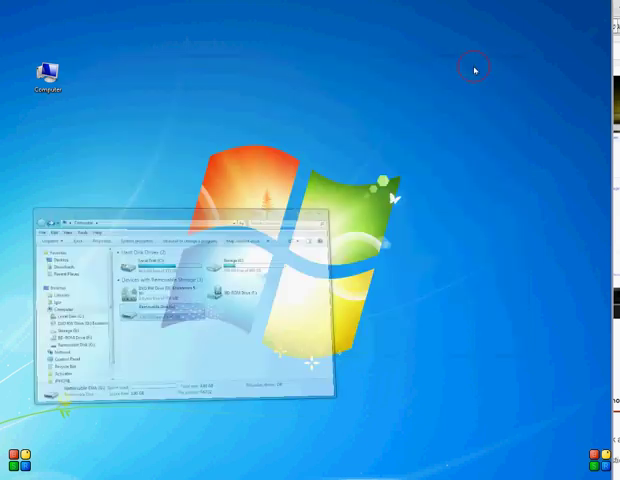